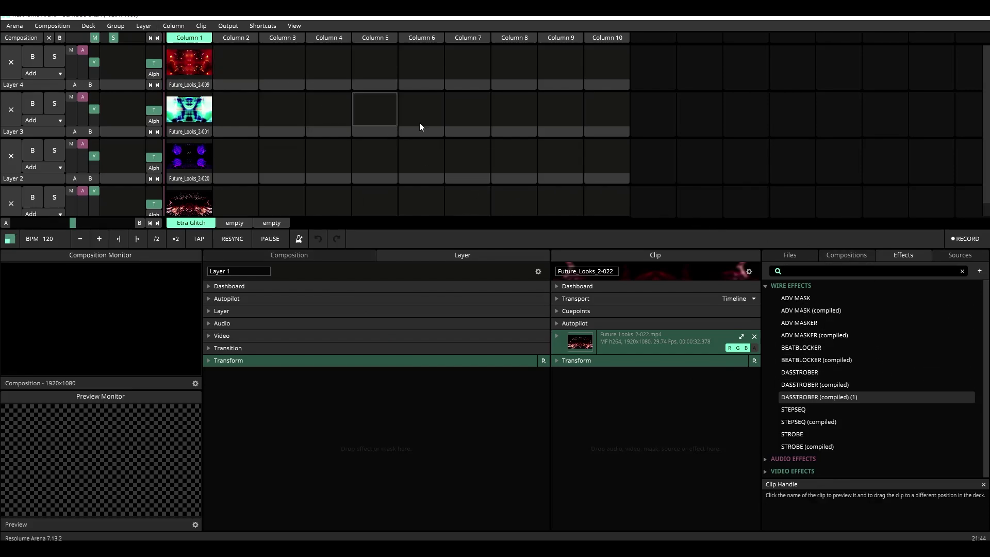
# Drop a BEATBLOCKER from the Wire Effects list onto Layer 4's effect panel
pyautogui.click(37, 86)
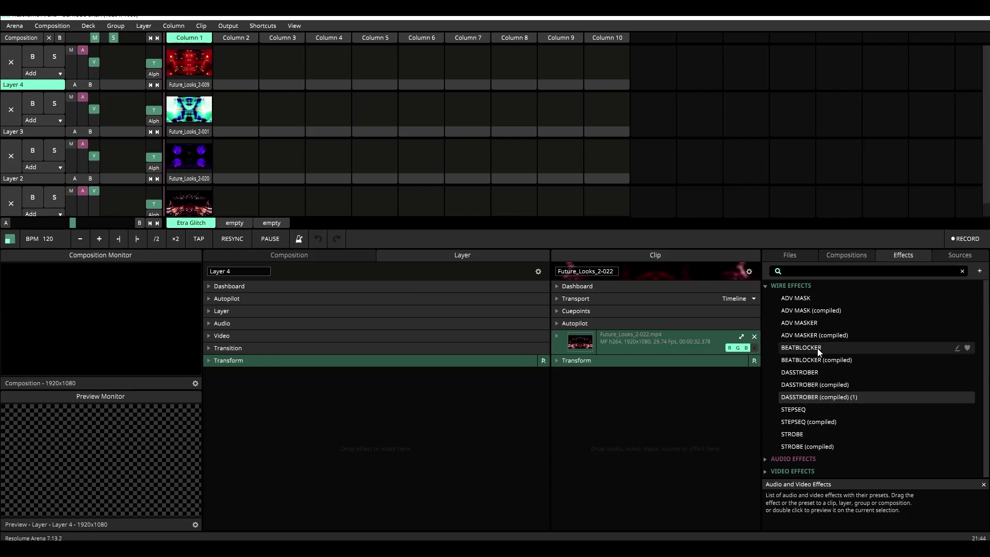
pyautogui.moveTo(818, 349); pyautogui.dragTo(317, 434)
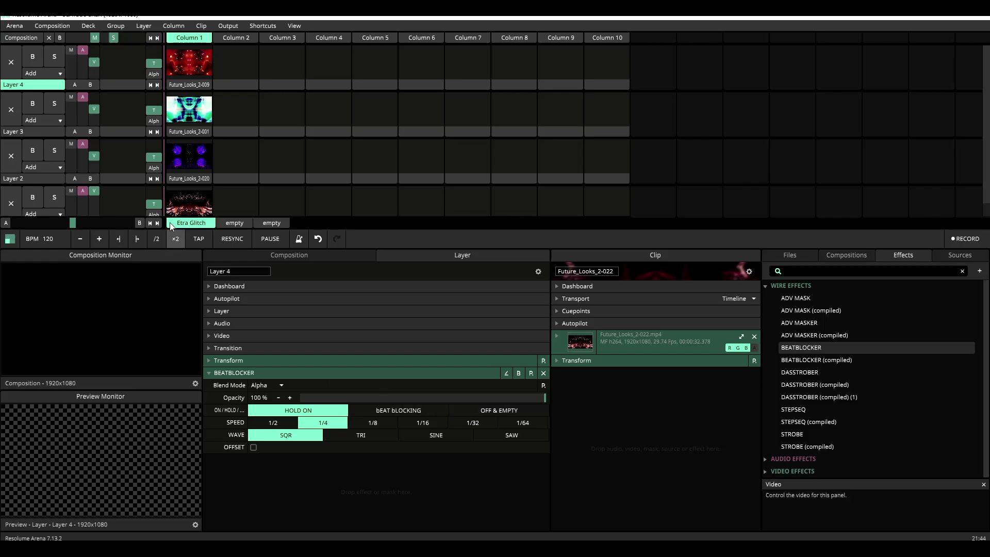
# Launch Layer 4's red clip and try Off & Empty and Hold On, settling on Beat Blocking
pyautogui.click(195, 72)
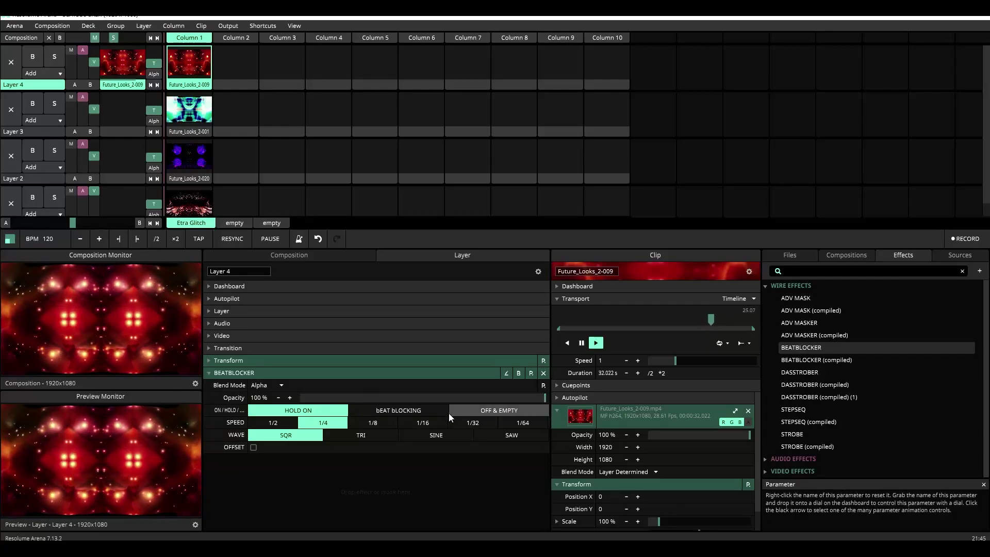
pyautogui.click(478, 410)
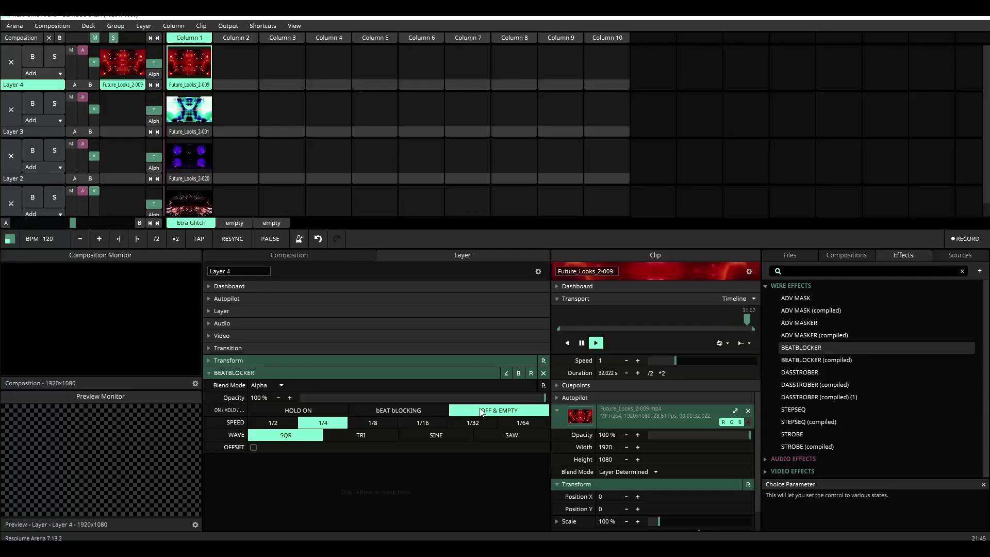
pyautogui.click(332, 413)
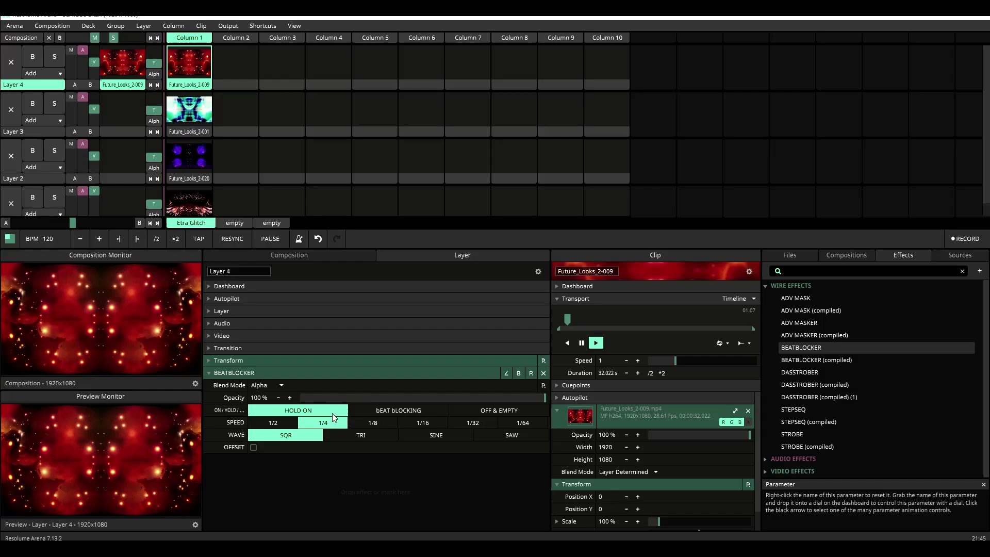
pyautogui.click(409, 412)
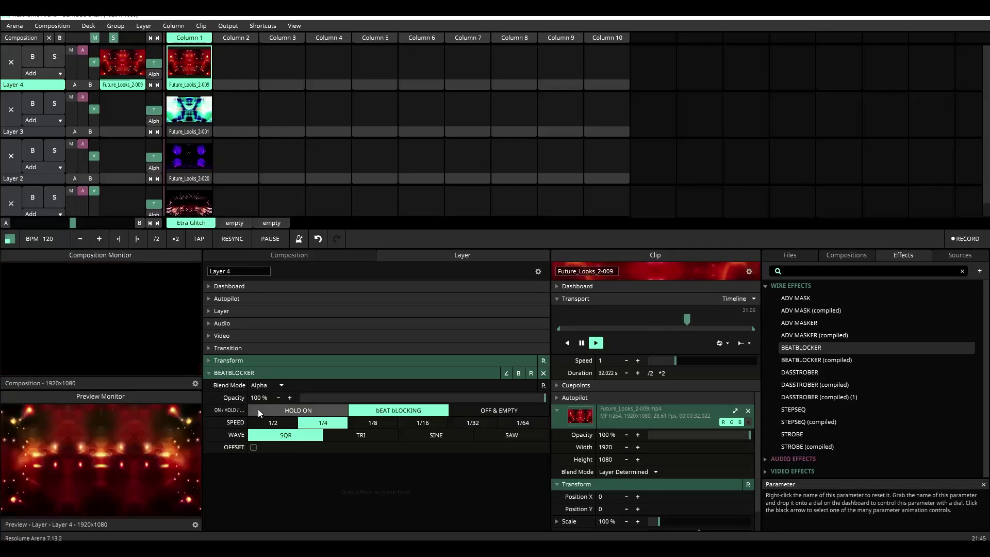
pyautogui.click(285, 424)
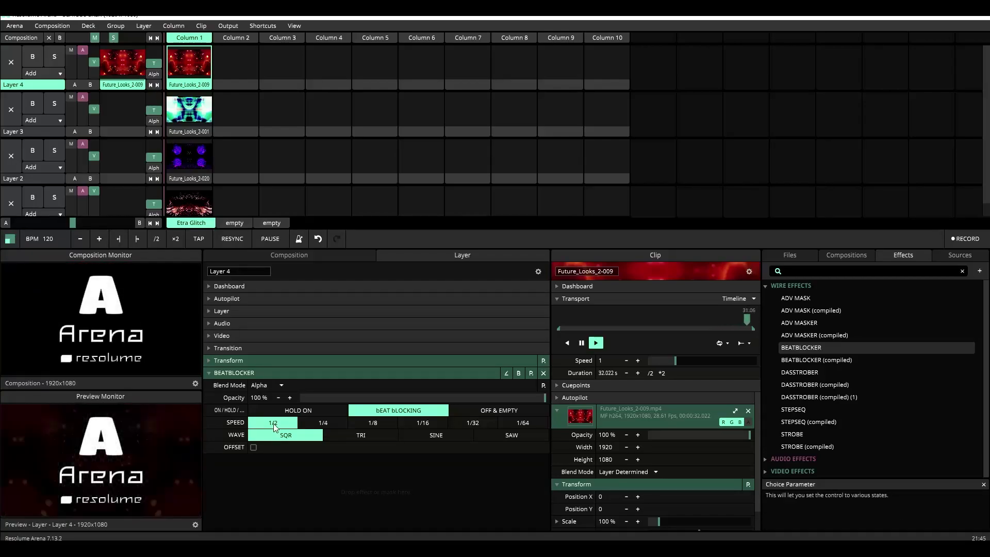
pyautogui.click(320, 425)
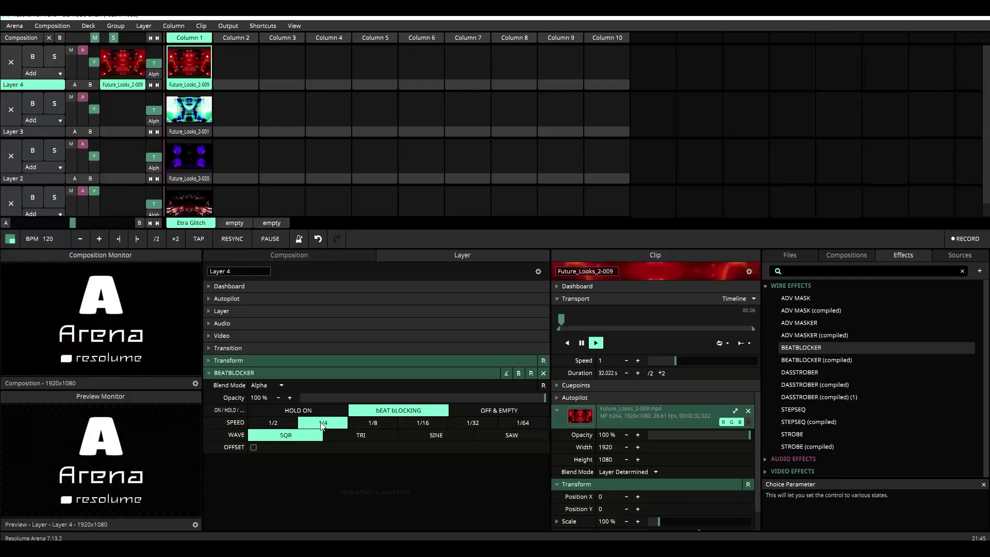
pyautogui.click(379, 425)
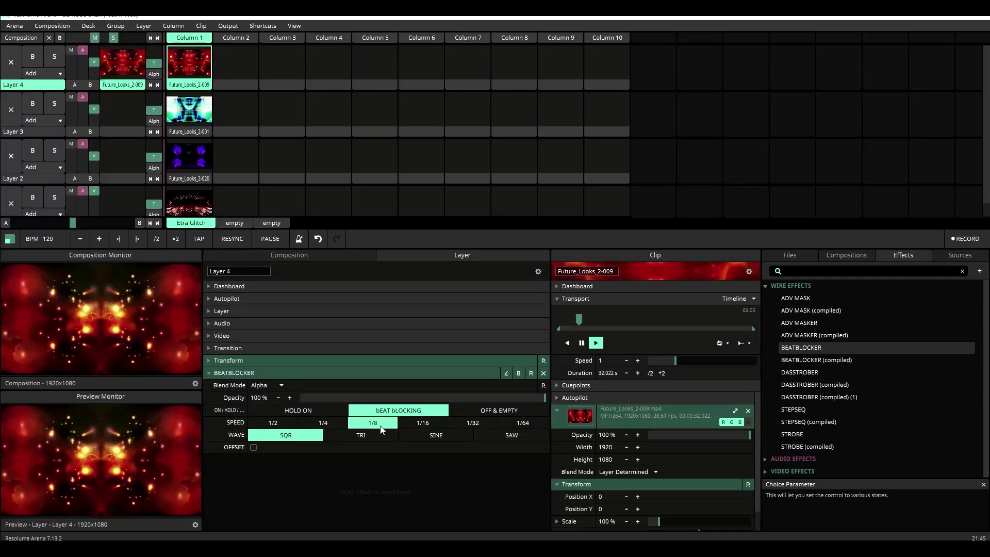
pyautogui.click(428, 425)
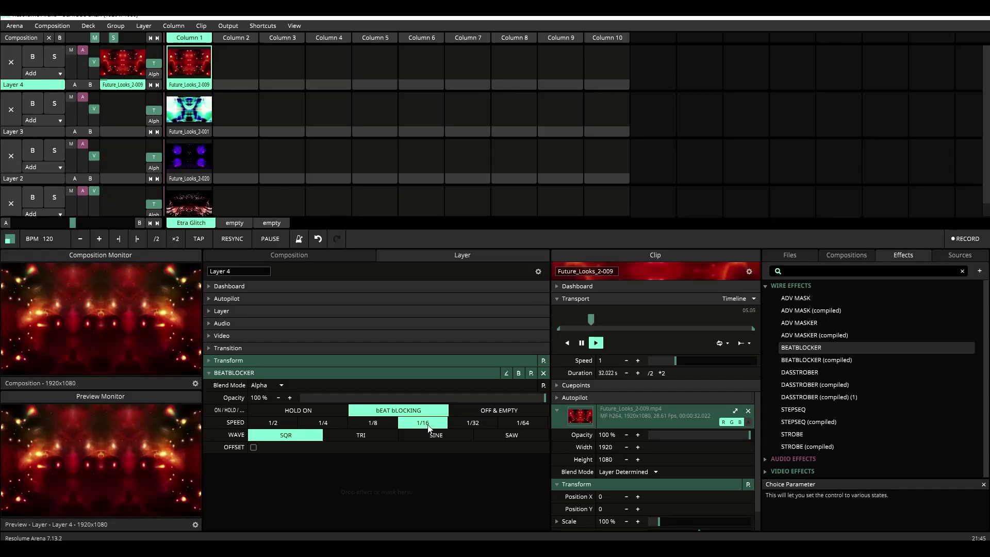
pyautogui.click(476, 425)
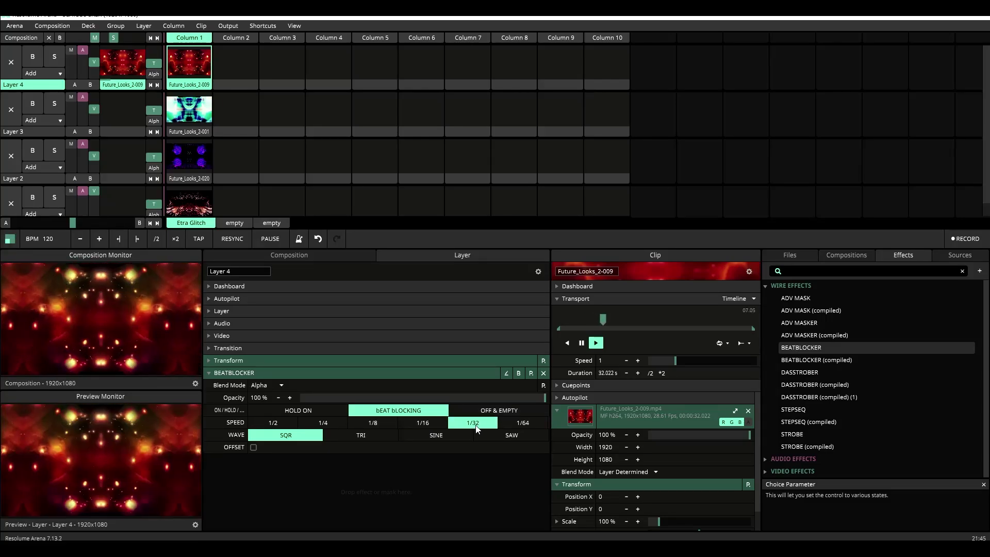
pyautogui.click(514, 423)
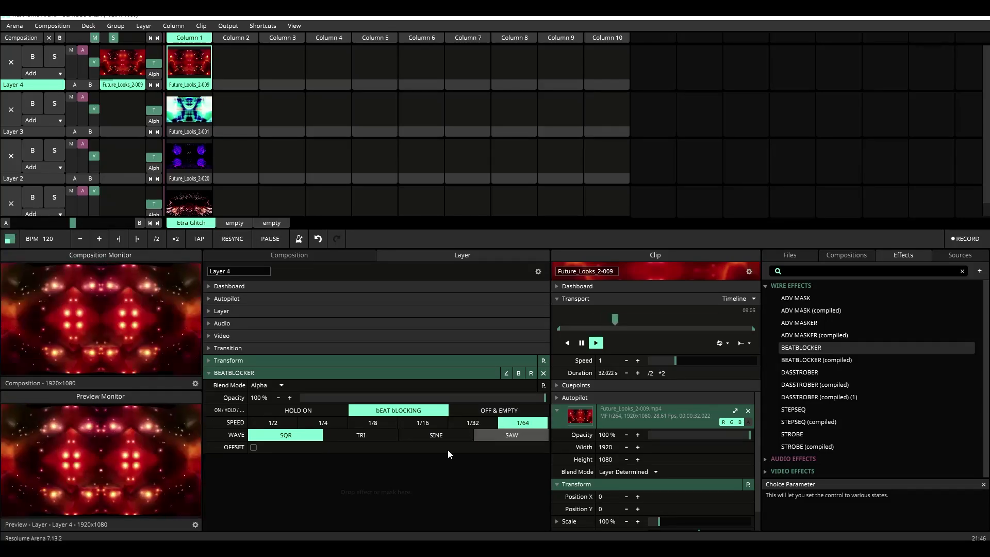
pyautogui.click(330, 422)
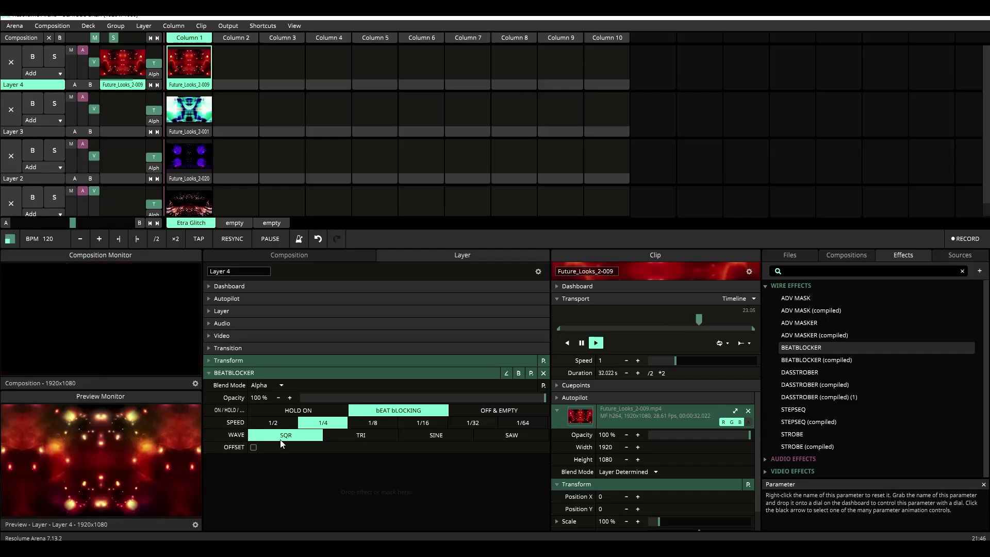
# Preview TRI, SINE and SAW waves on Layer 4's BeatBlocker, then return it to SQR
pyautogui.click(345, 433)
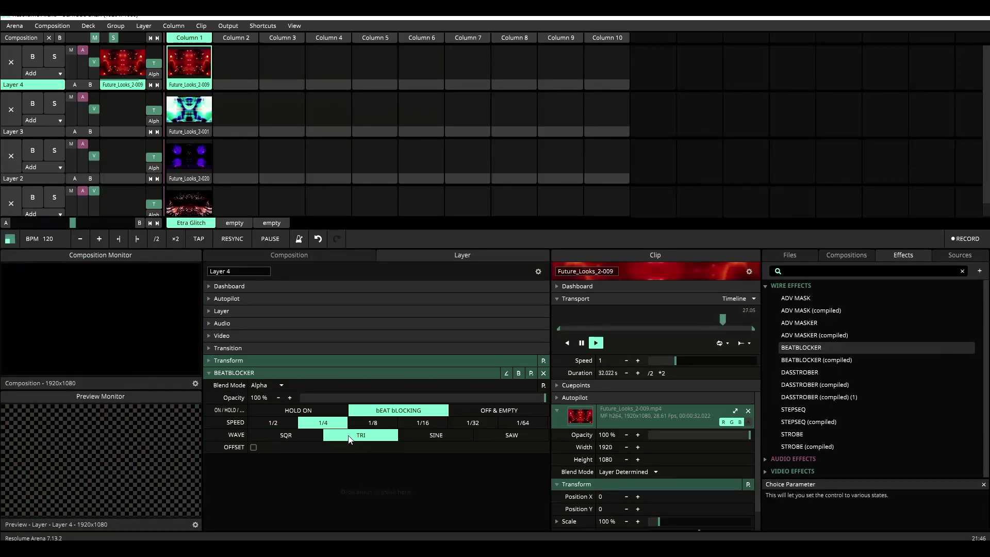
pyautogui.click(404, 437)
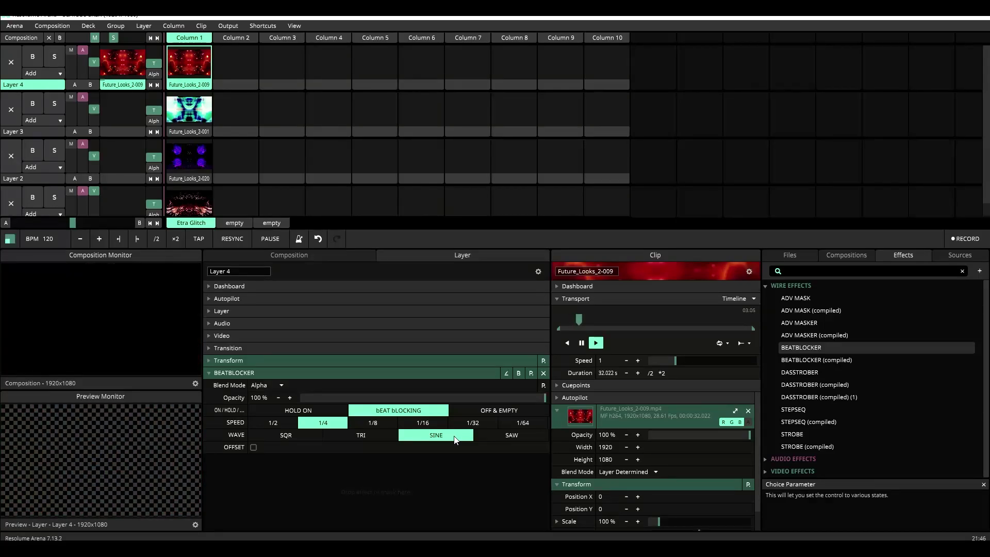
pyautogui.click(493, 437)
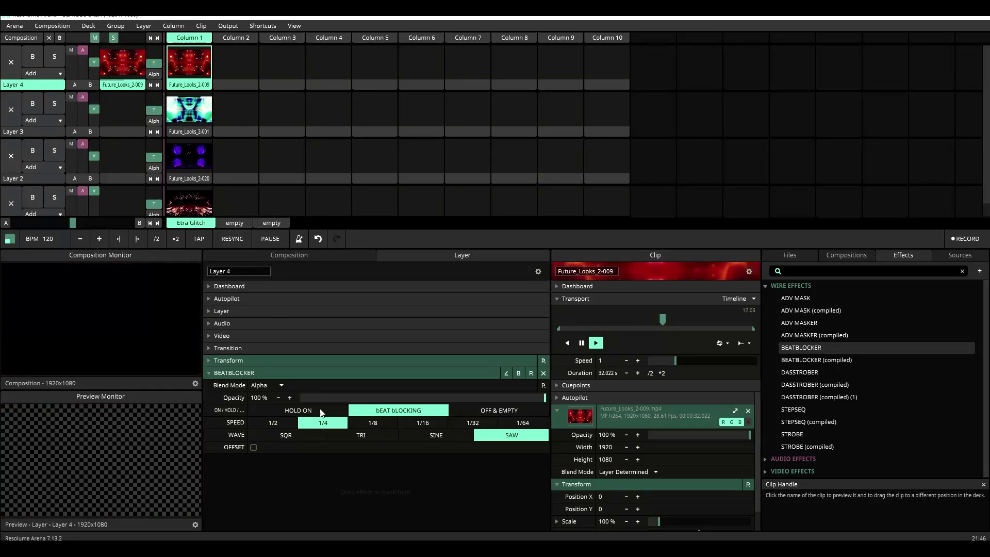
pyautogui.click(309, 435)
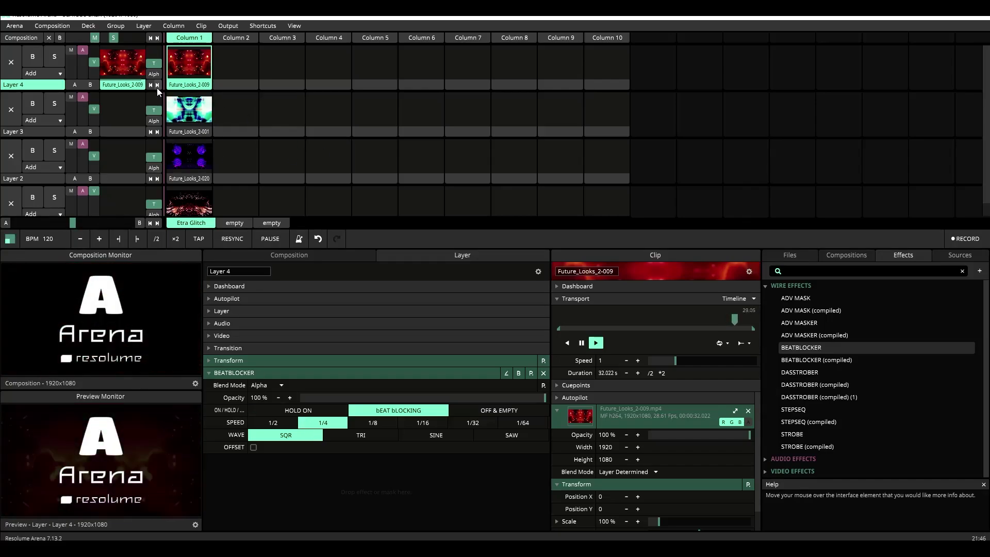
# Add a BeatBlocker to Layer 3 with Offset on and Beat Blocking mode, then launch its cyan clip
pyautogui.click(48, 132)
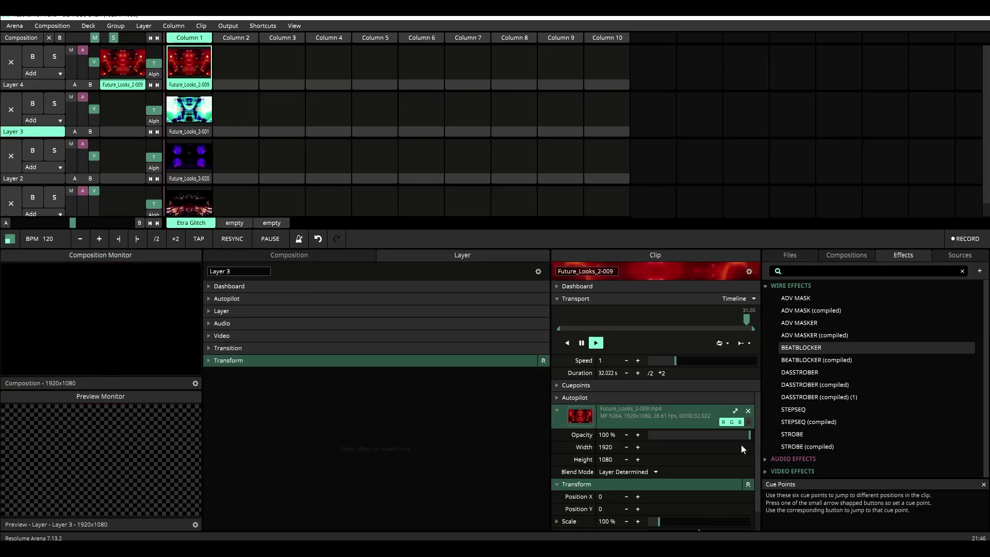
pyautogui.moveTo(345, 410); pyautogui.dragTo(346, 410)
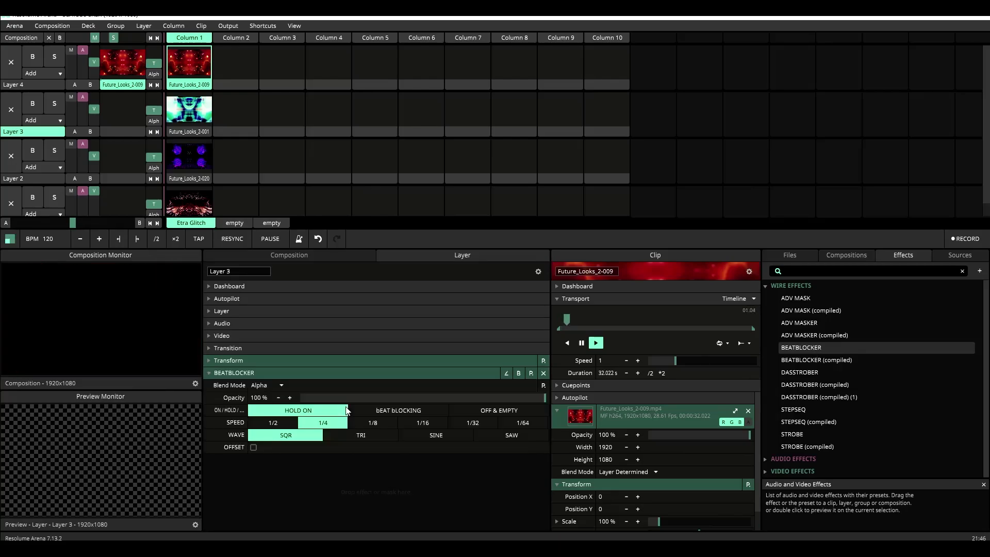
pyautogui.click(253, 448)
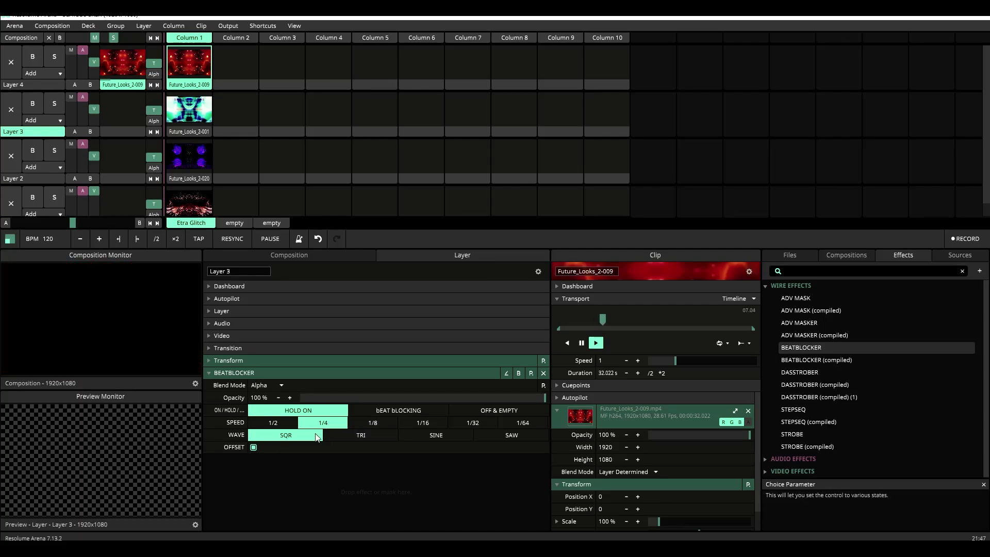
pyautogui.click(38, 88)
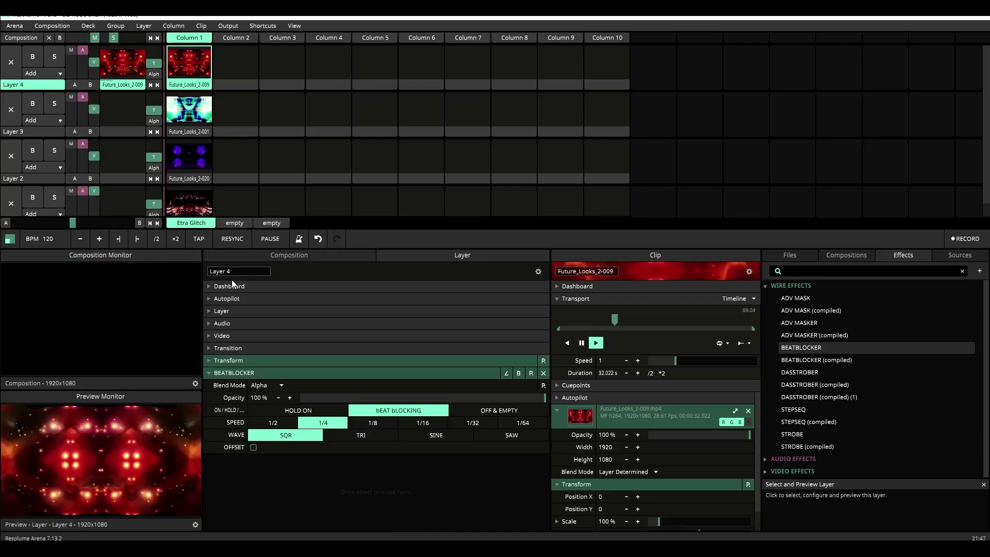
pyautogui.click(47, 132)
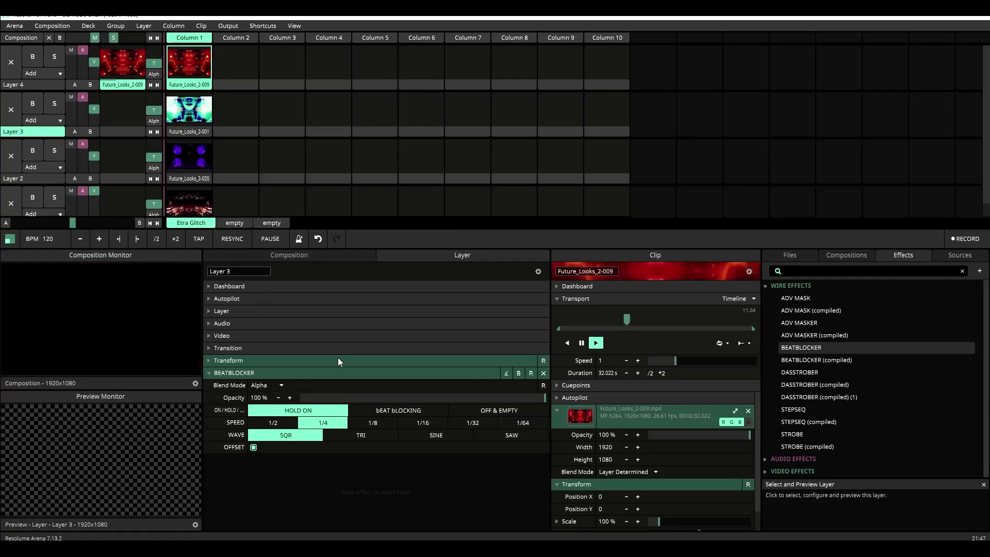
pyautogui.click(394, 410)
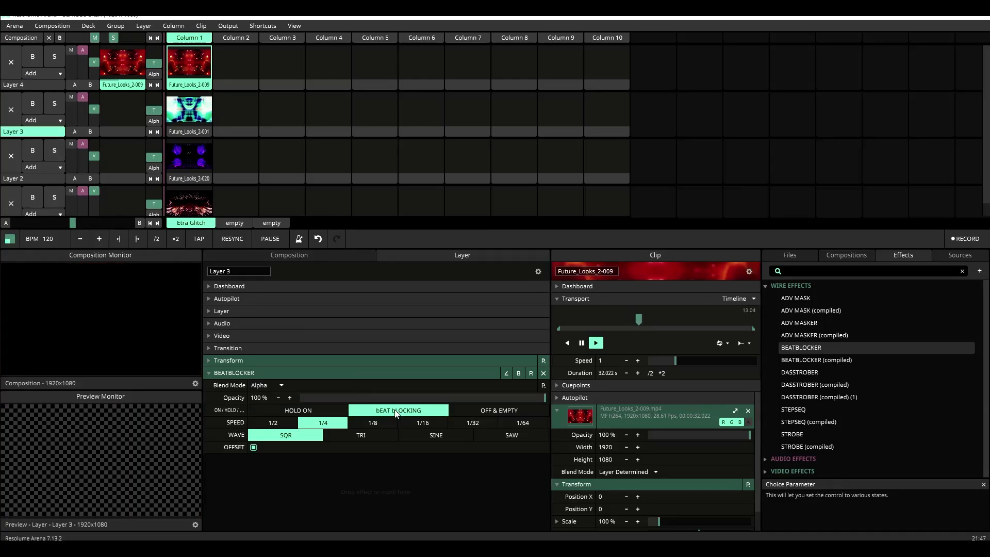
pyautogui.click(199, 114)
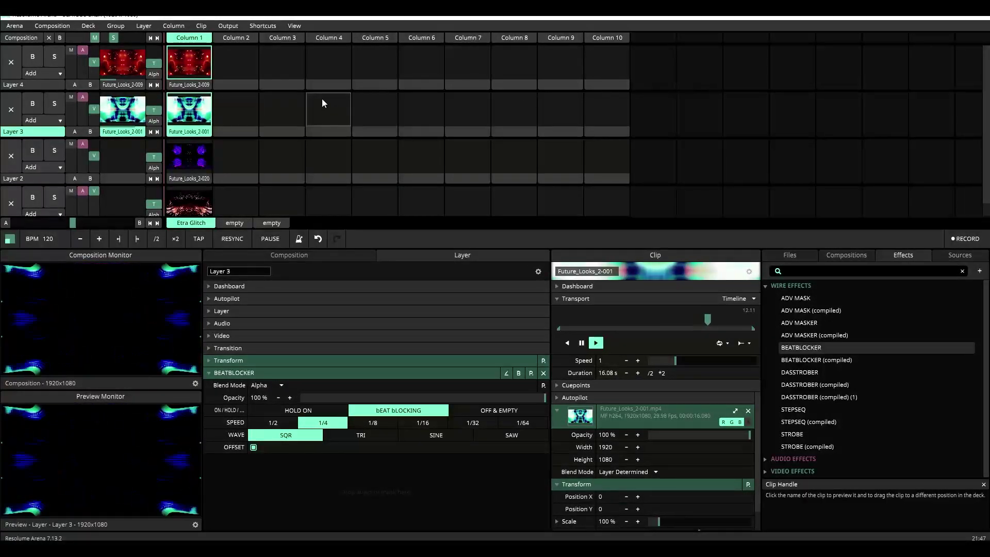
pyautogui.scroll(-1, 320, 129)
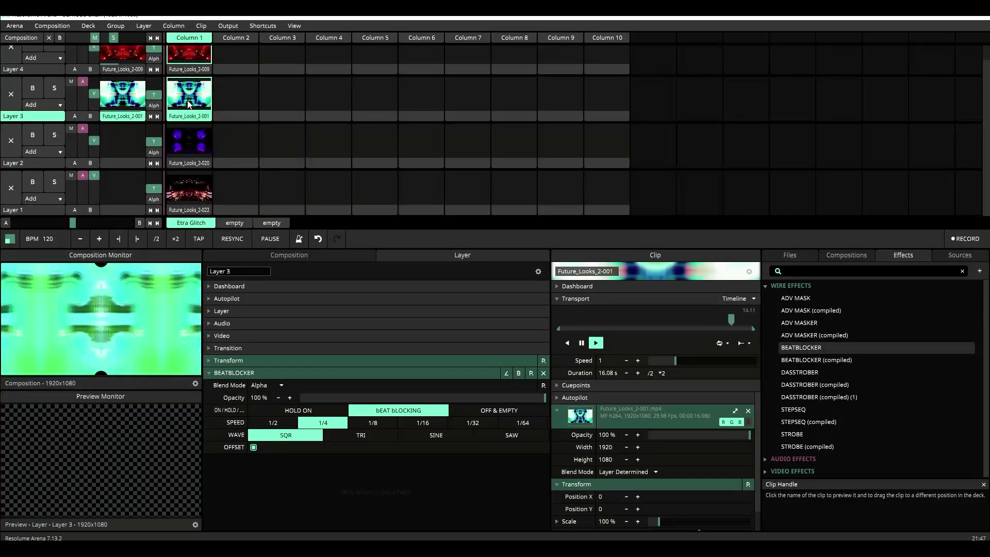
# Add BeatBlockers to Layers 2 and 1, setting Layer 1's to 1/2 speed with TRI wave
pyautogui.click(31, 163)
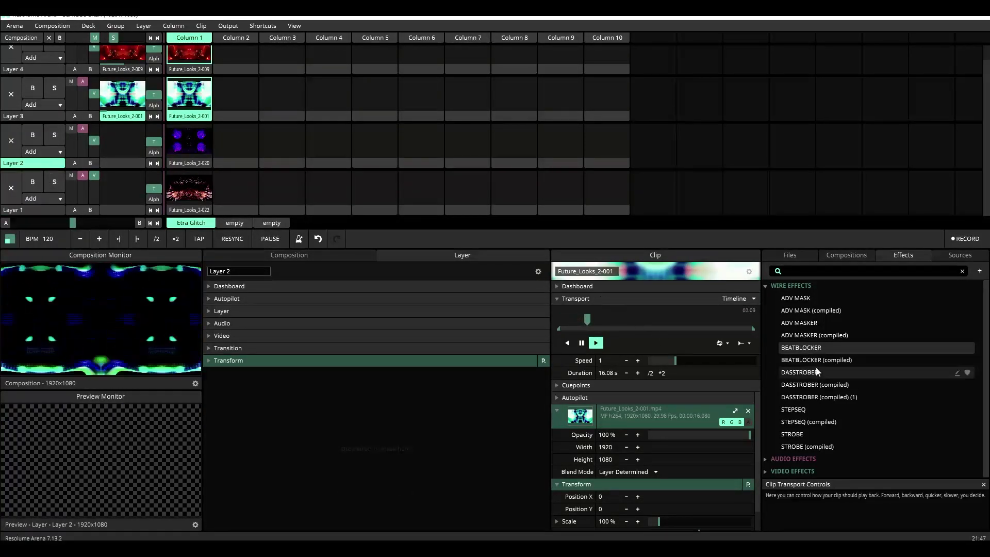
pyautogui.moveTo(799, 347); pyautogui.dragTo(341, 416)
pyautogui.click(51, 209)
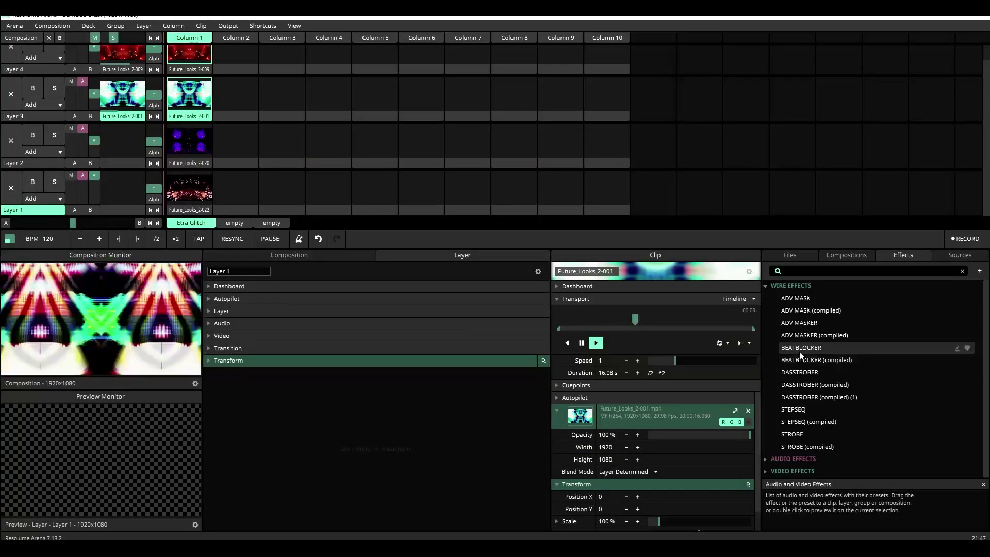
pyautogui.moveTo(800, 347); pyautogui.dragTo(307, 437)
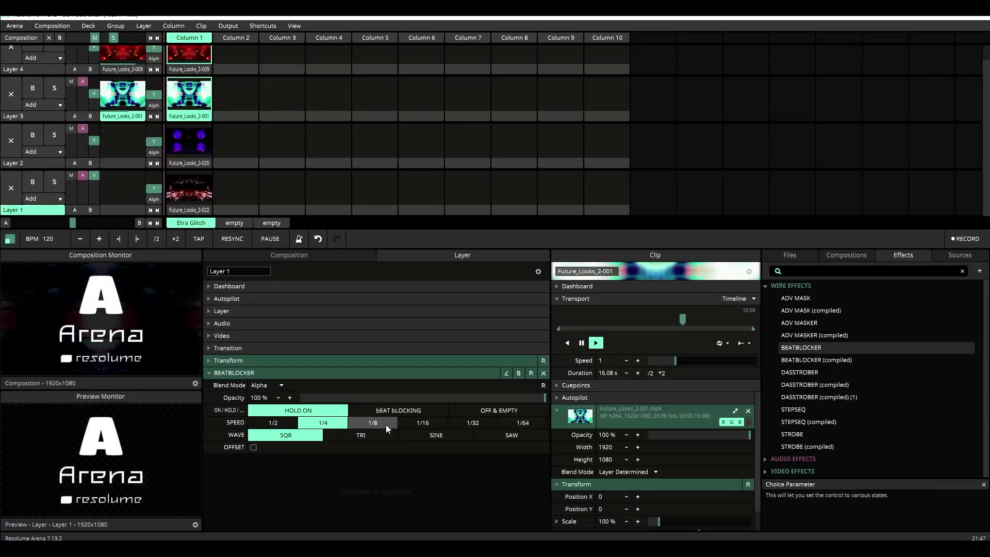
pyautogui.click(273, 422)
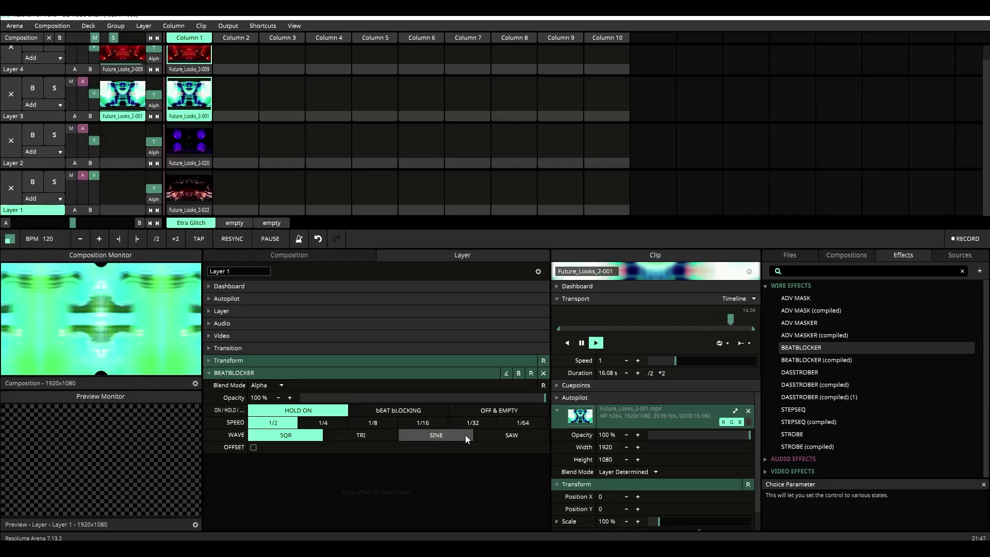
pyautogui.click(382, 433)
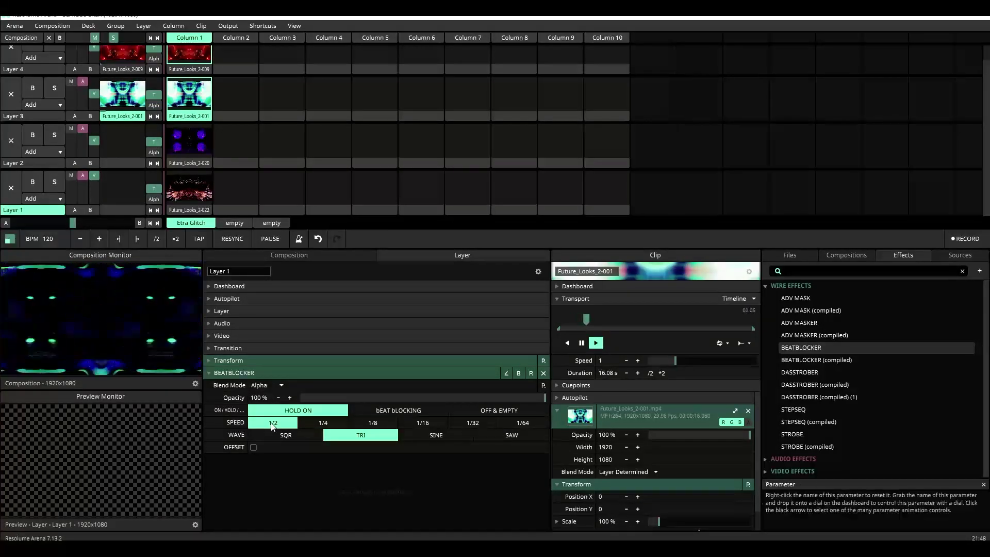
# Set Layer 2's BeatBlocker to 1/8 speed and SAW wave with Offset turned on
pyautogui.click(49, 164)
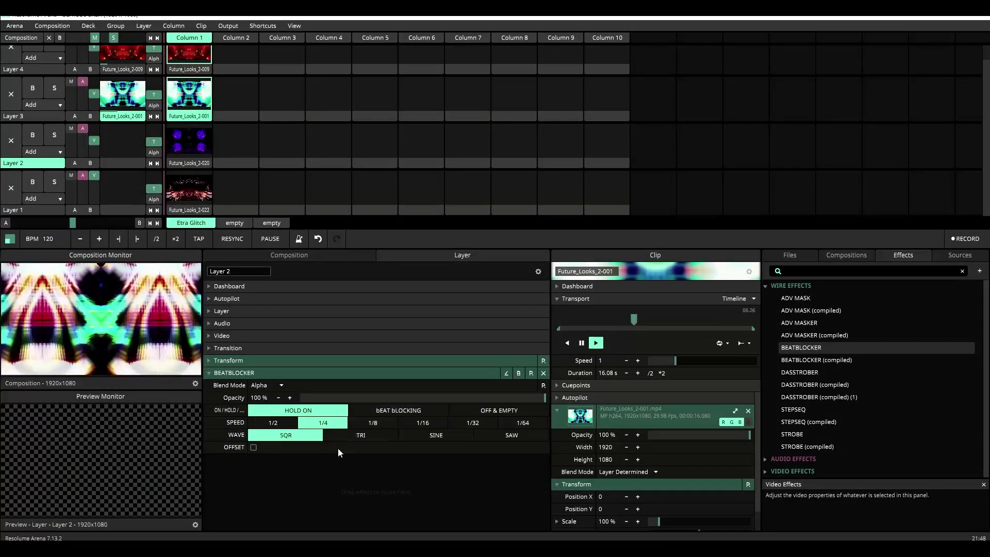
pyautogui.click(378, 422)
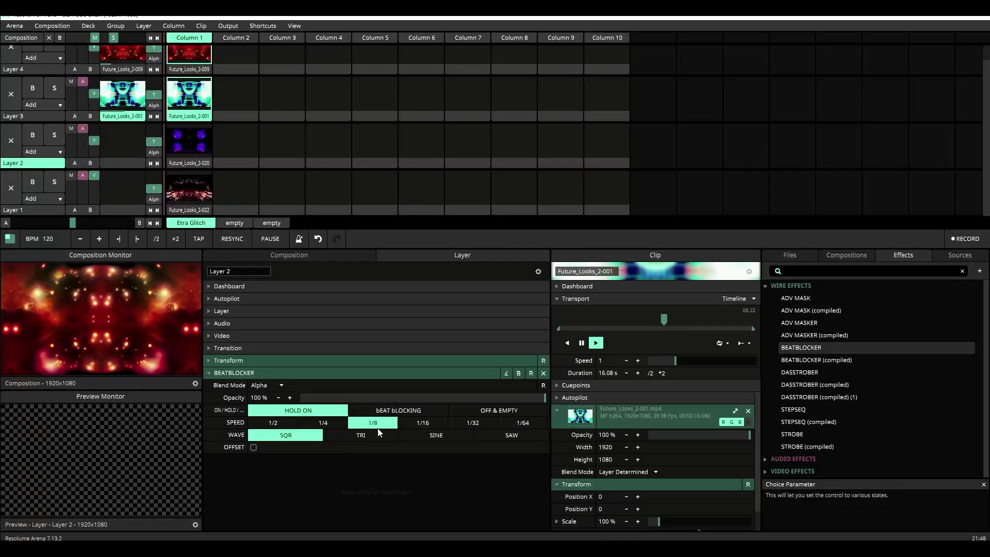
pyautogui.click(506, 434)
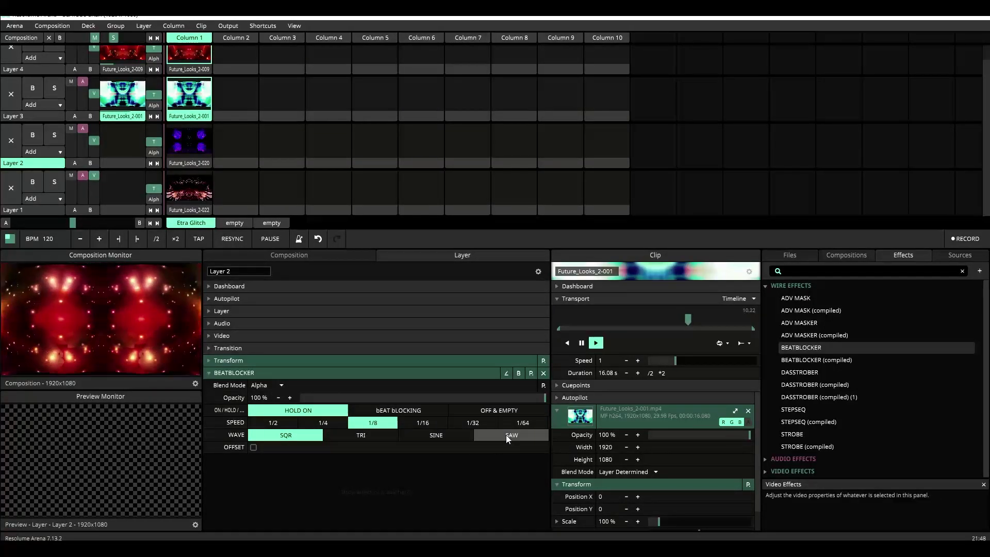
pyautogui.click(253, 447)
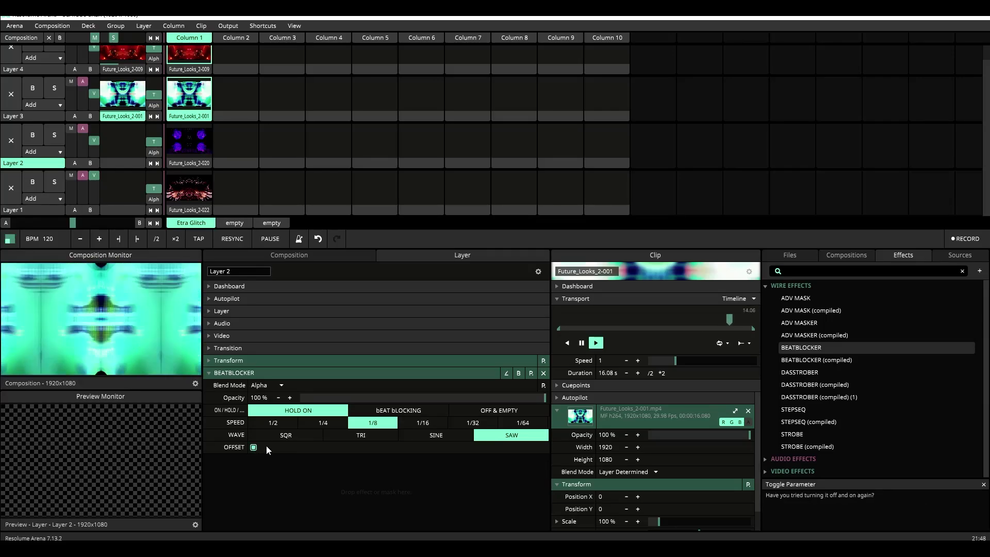
pyautogui.click(42, 118)
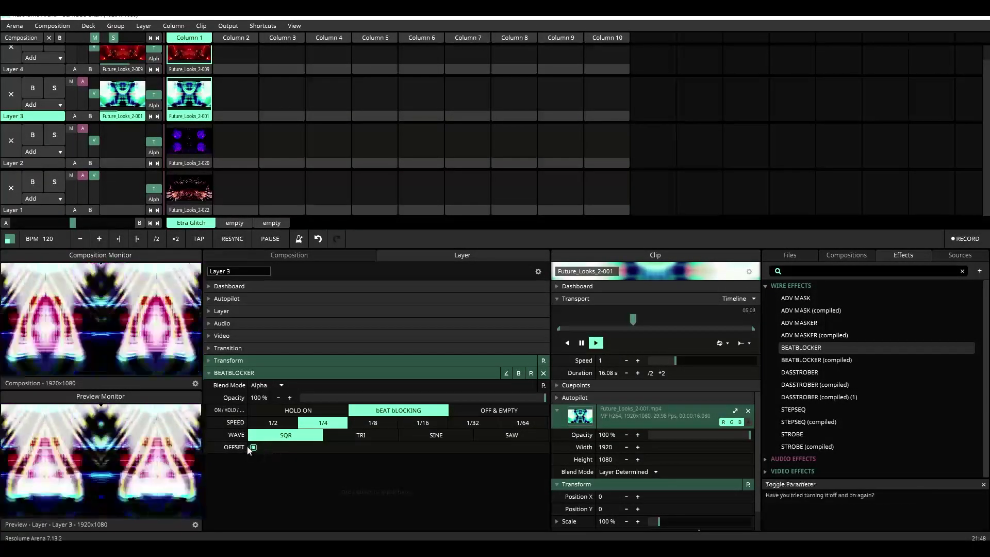
pyautogui.click(56, 164)
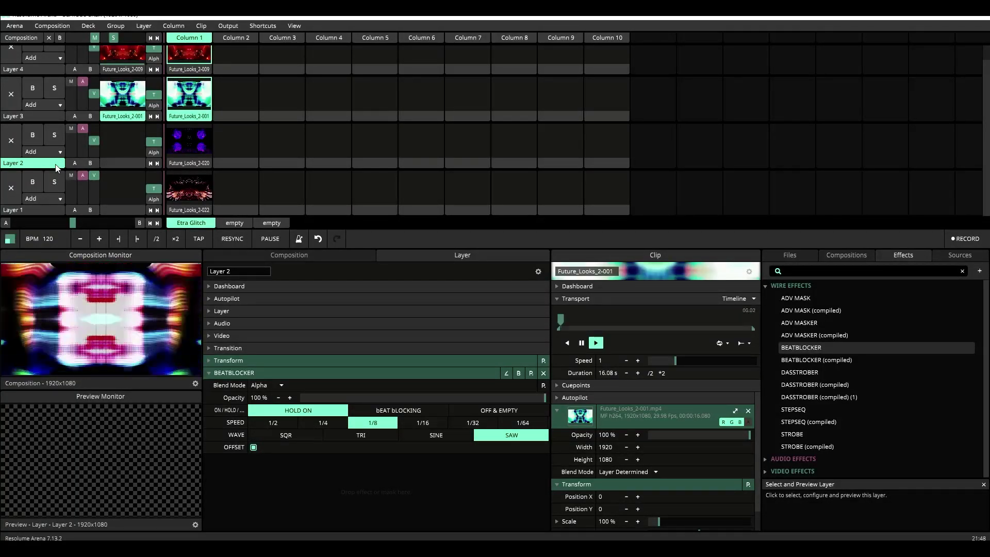
# Launch Future_Looks_2-020 and Future_Looks_2-022 in Layers 2 and 1, switching both BeatBlockers to Beat Blocking
pyautogui.click(202, 145)
pyautogui.click(195, 195)
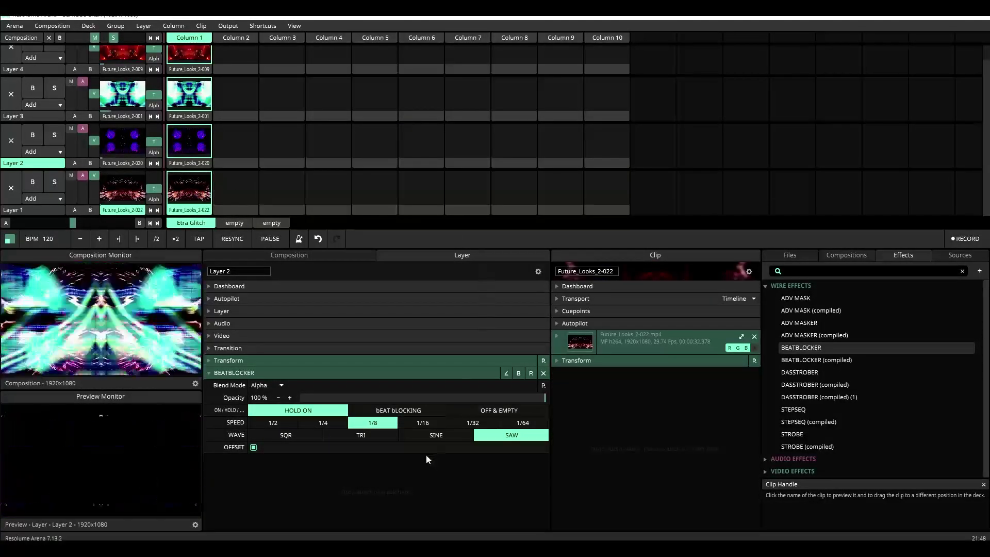
pyautogui.click(398, 410)
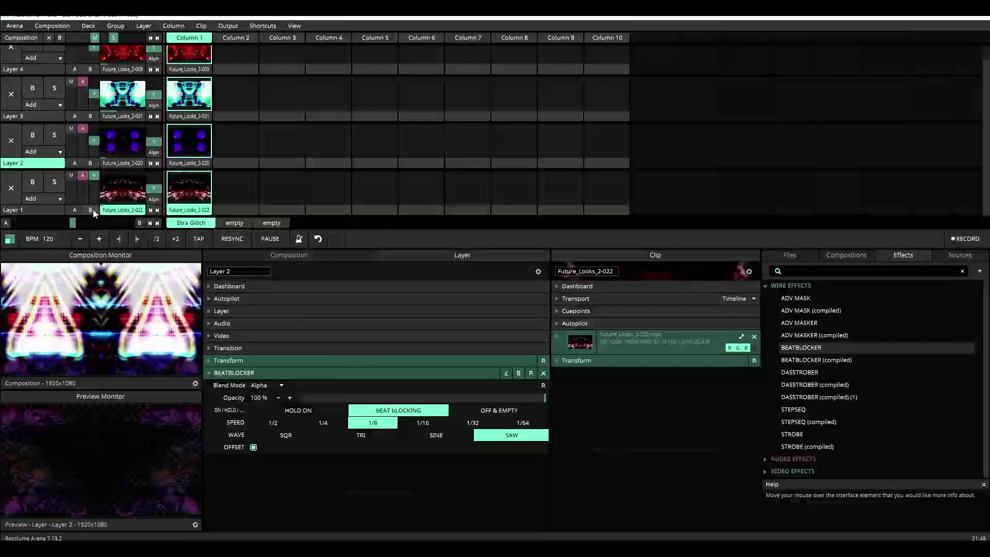
pyautogui.click(44, 210)
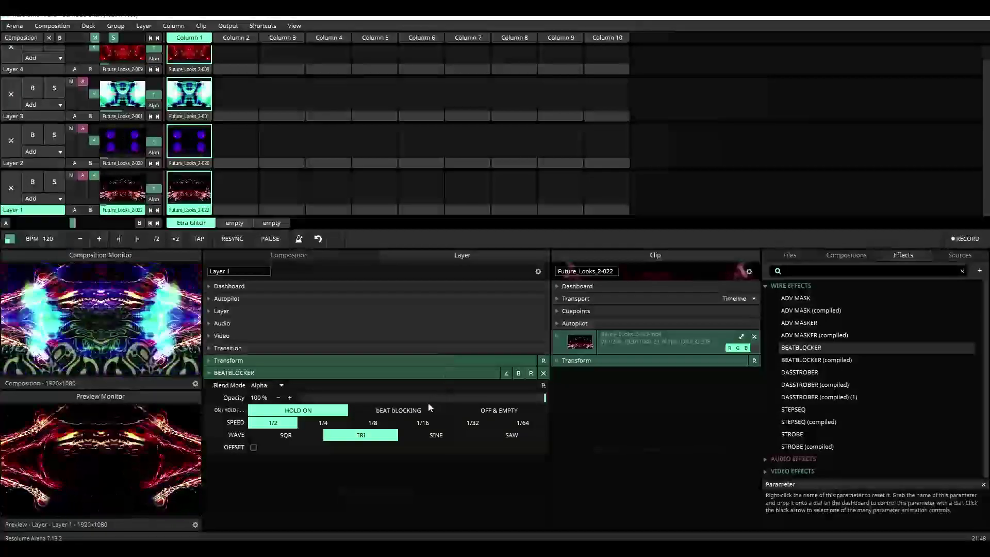
pyautogui.click(415, 409)
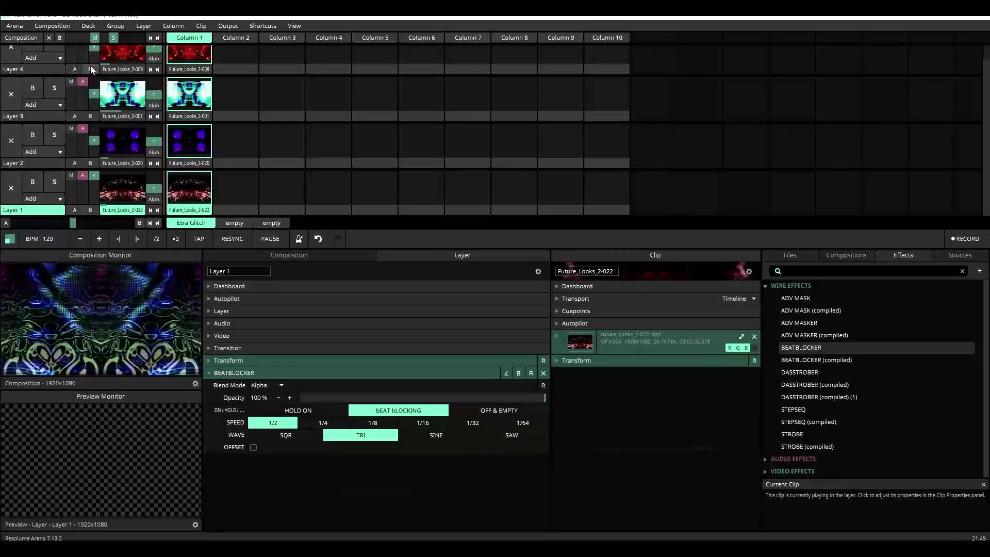
# Assign Layers 4 and 3 to crossfader side A and Layers 2 and 1 to side B
pyautogui.click(74, 69)
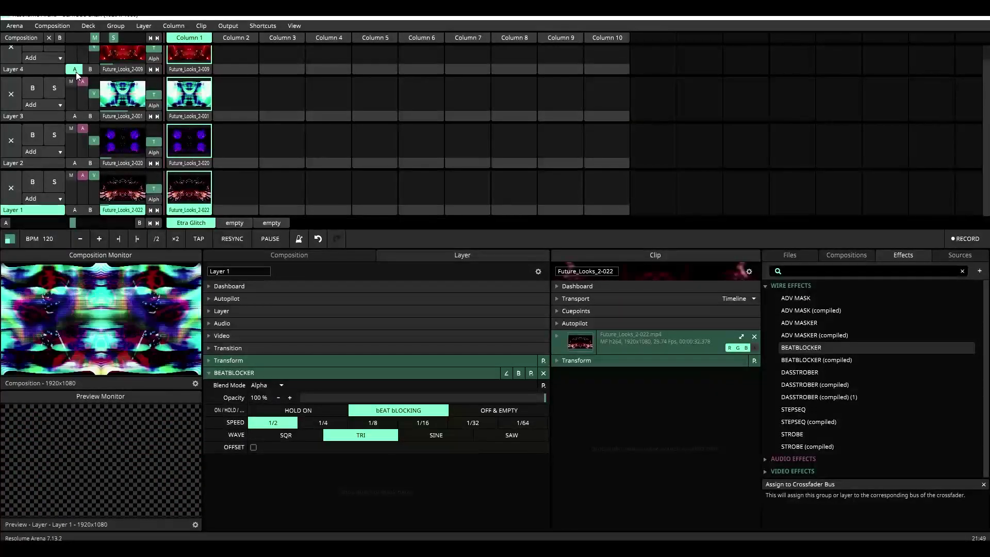
pyautogui.click(74, 116)
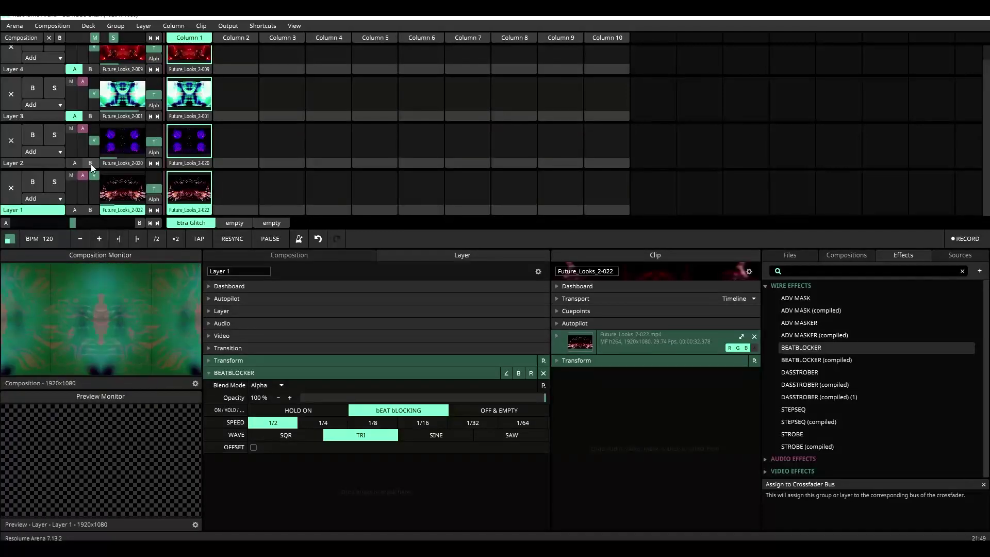
pyautogui.click(90, 164)
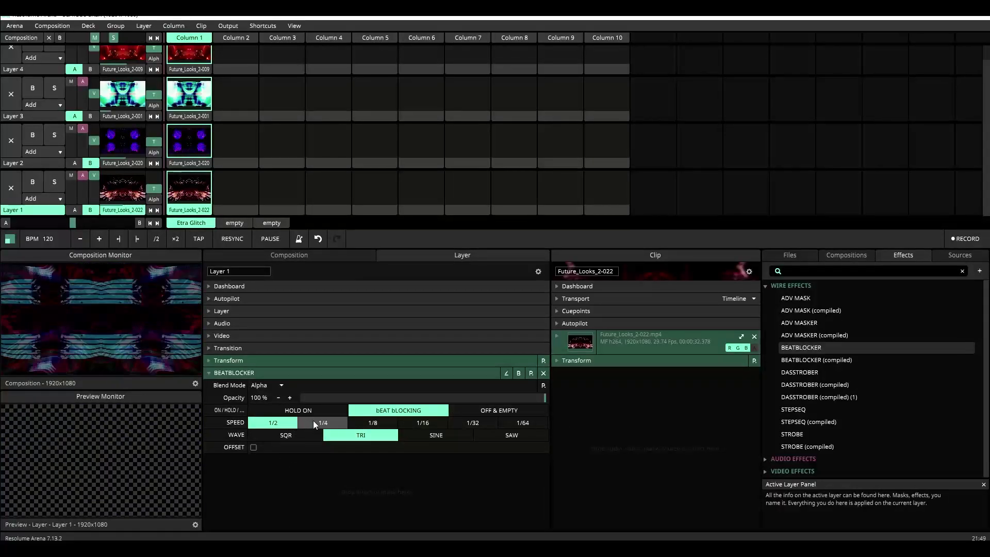
pyautogui.click(51, 165)
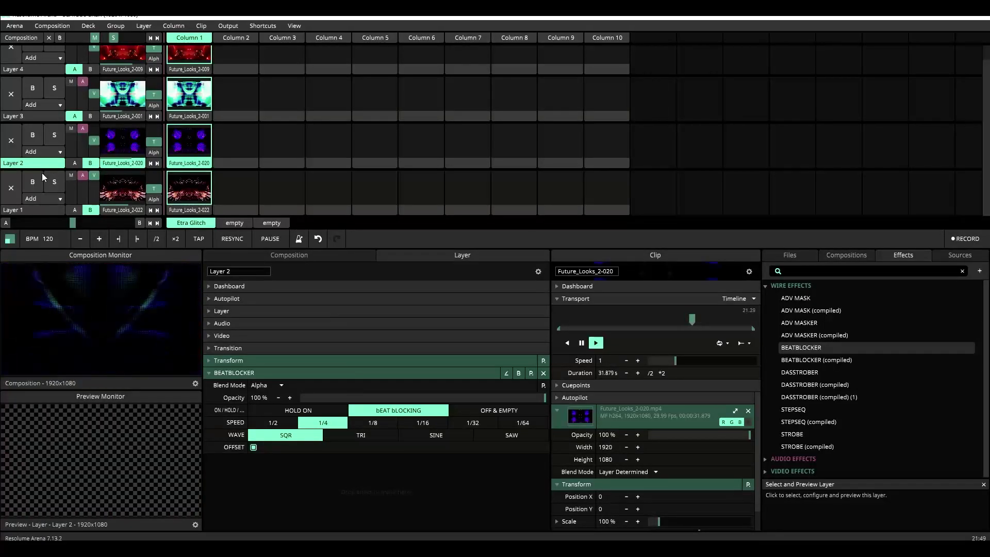
pyautogui.click(42, 210)
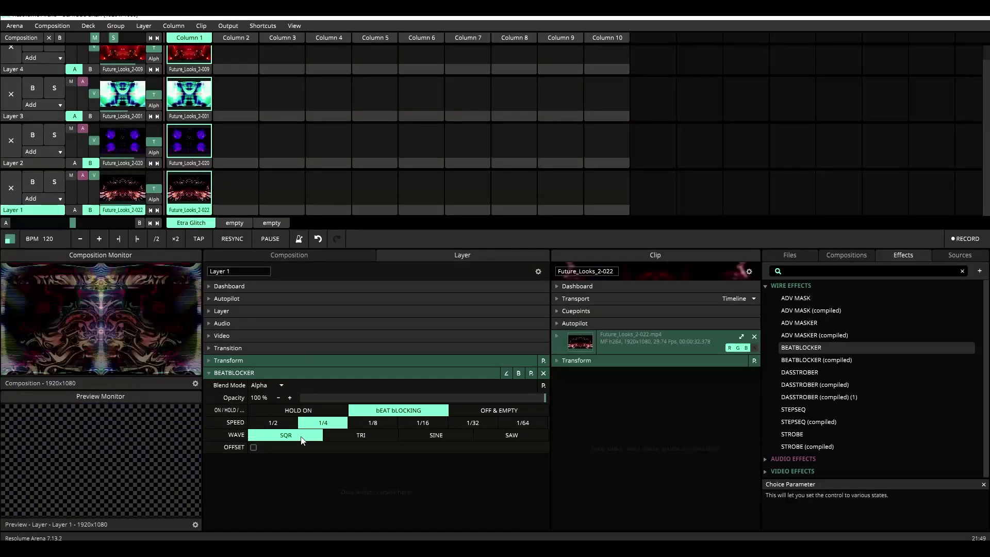
# Fade the crossfader fully to B and back, then auto-fade to A and finish on B
pyautogui.moveTo(73, 222); pyautogui.dragTo(150, 225)
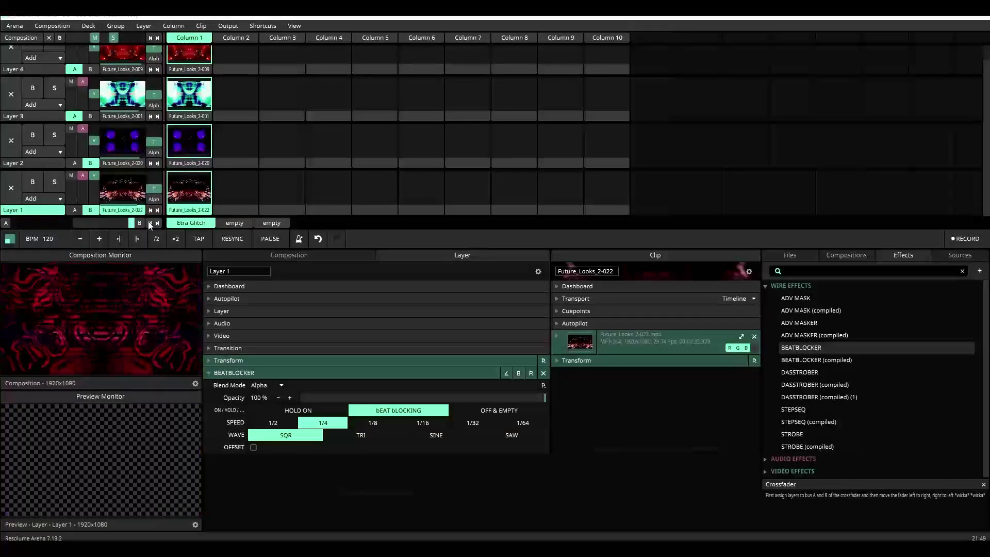
pyautogui.moveTo(150, 225)
pyautogui.mouseDown()
pyautogui.moveTo(37, 226)
pyautogui.moveTo(147, 225)
pyautogui.mouseUp()
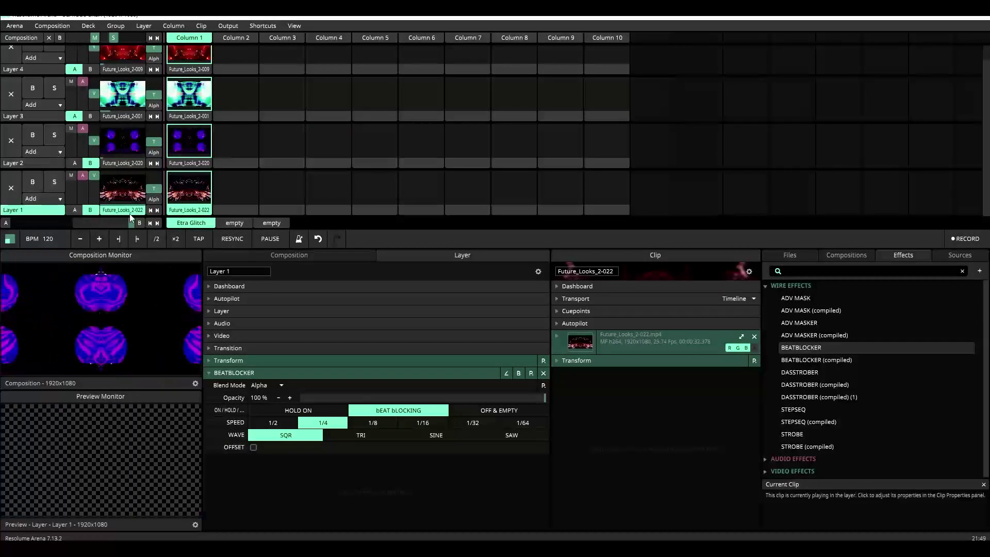
pyautogui.click(7, 225)
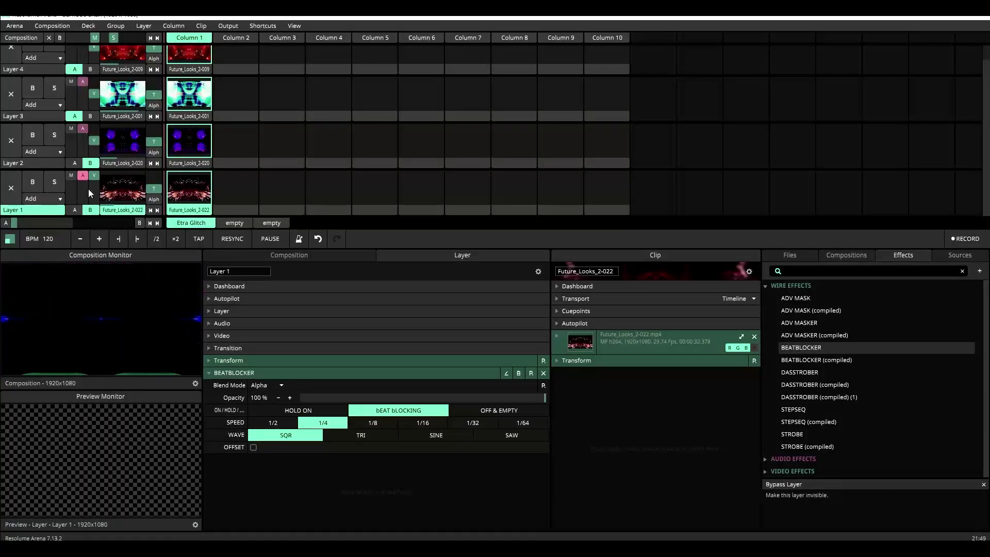
pyautogui.click(138, 225)
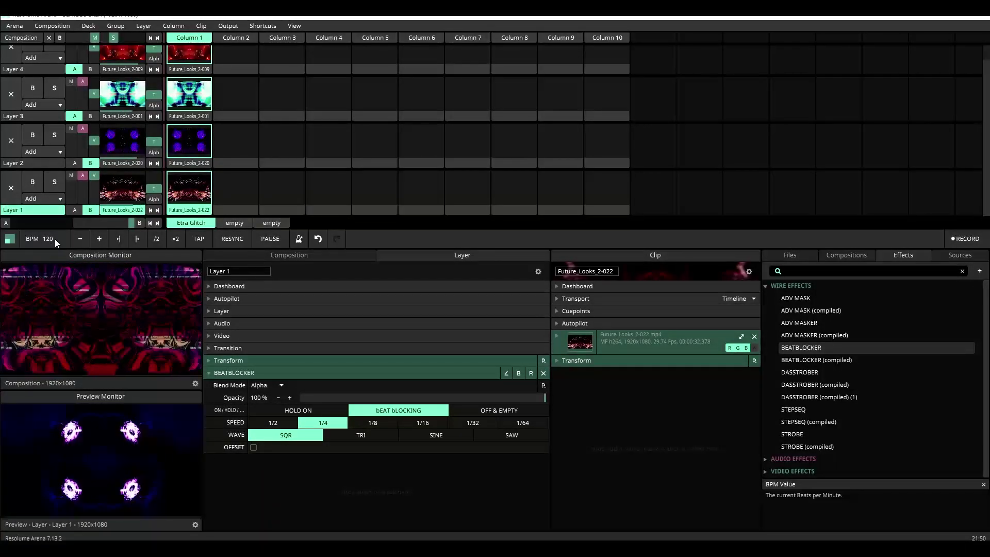
# Halve the composition tempo from 120 to 60 BPM with the /2 button
pyautogui.click(157, 240)
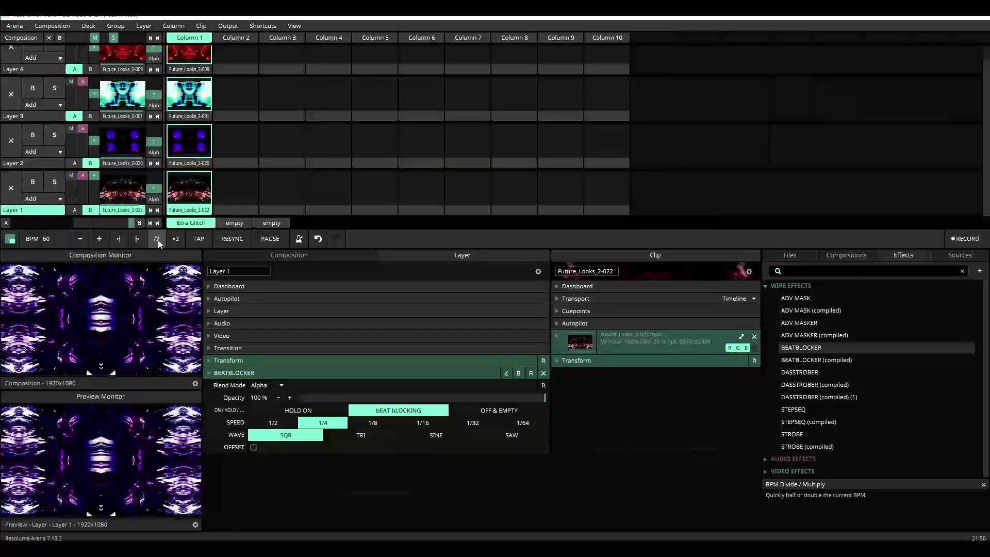